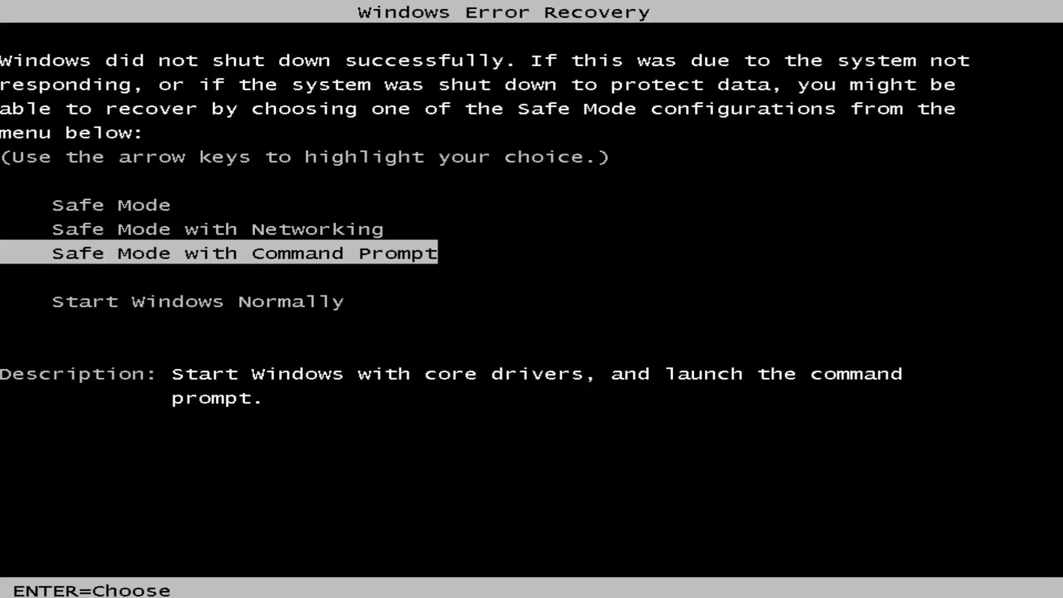
Pick Safe Mode with Networking in Windows Error Recovery and boot to the desktop
{"action": "key", "text": "Up"}
{"action": "key", "text": "Up"}
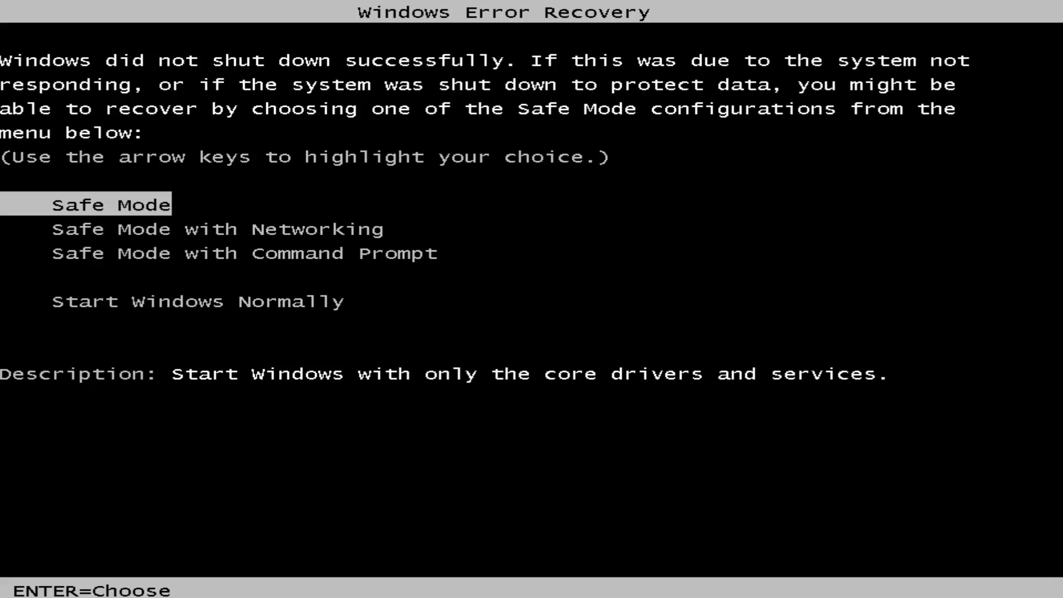
{"action": "key", "text": "Down"}
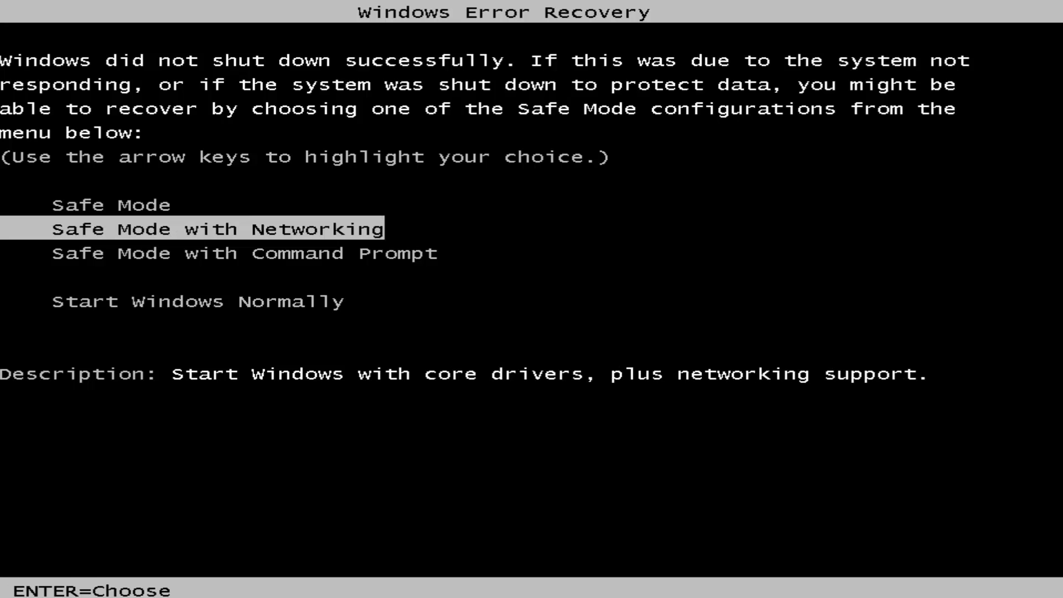
{"action": "key", "text": "Return"}
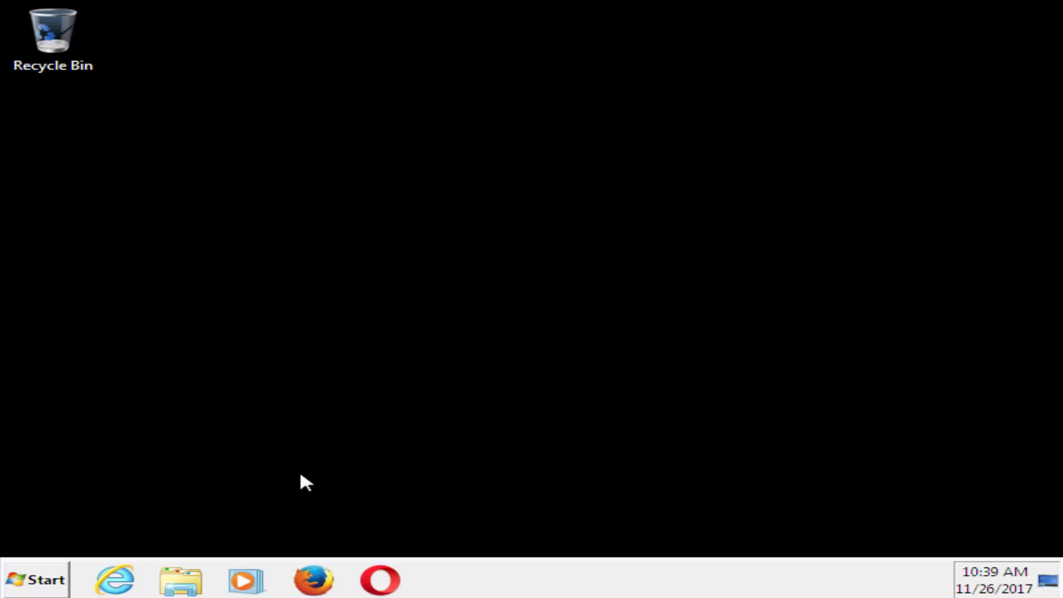
Search the Start menu for regedit and run it as administrator
{"action": "left_click", "coordinate": [29, 582]}
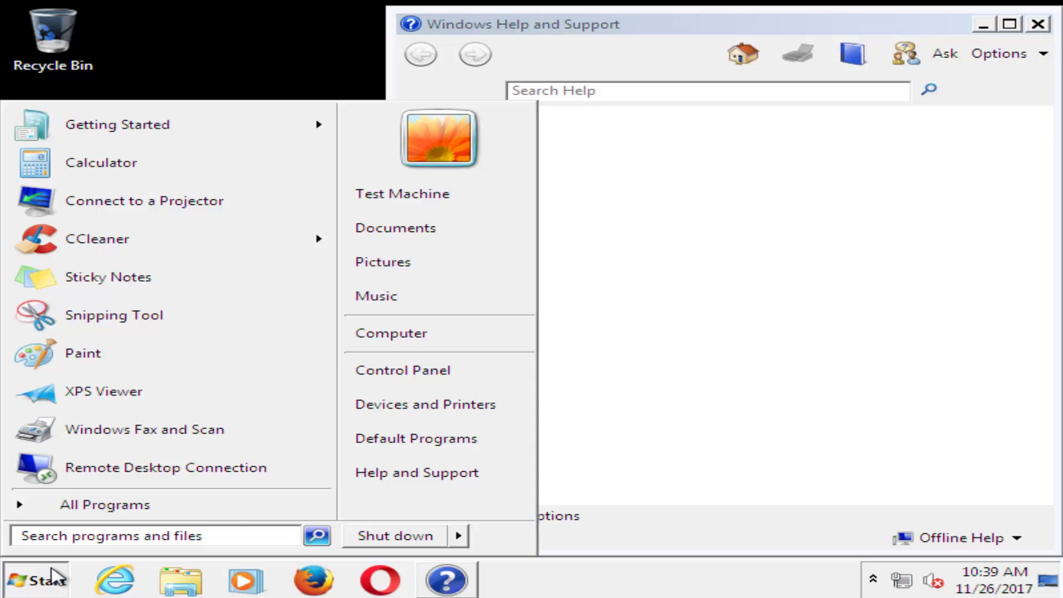
{"action": "type", "text": "reg"}
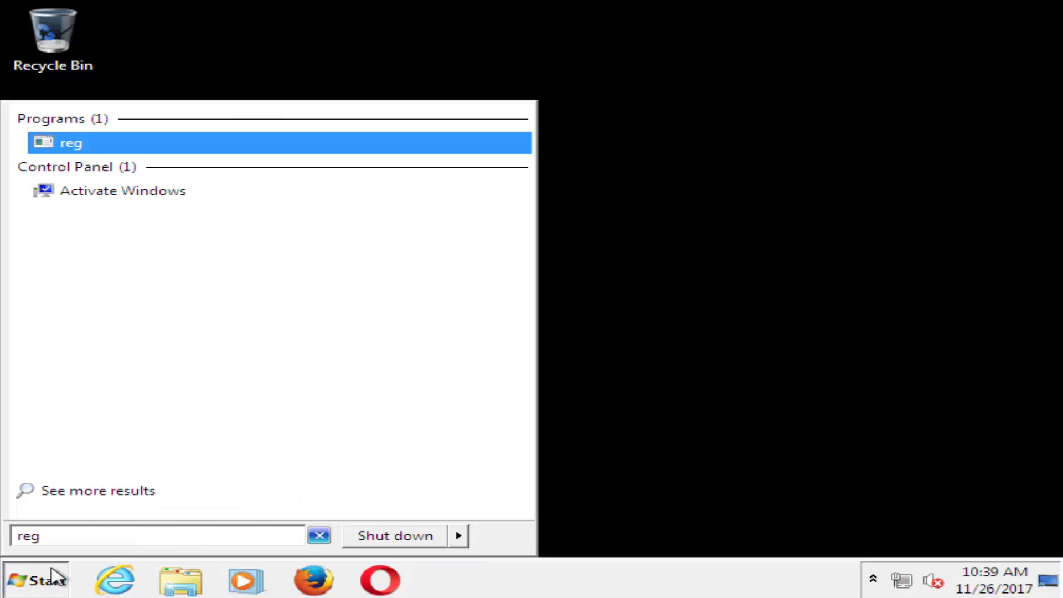
{"action": "type", "text": "ed"}
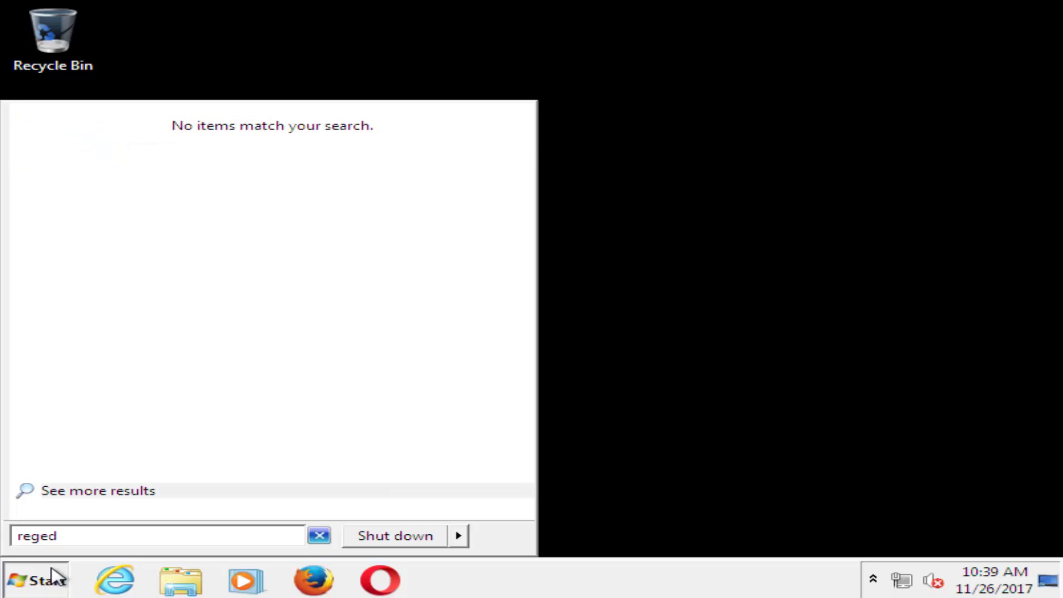
{"action": "type", "text": "it"}
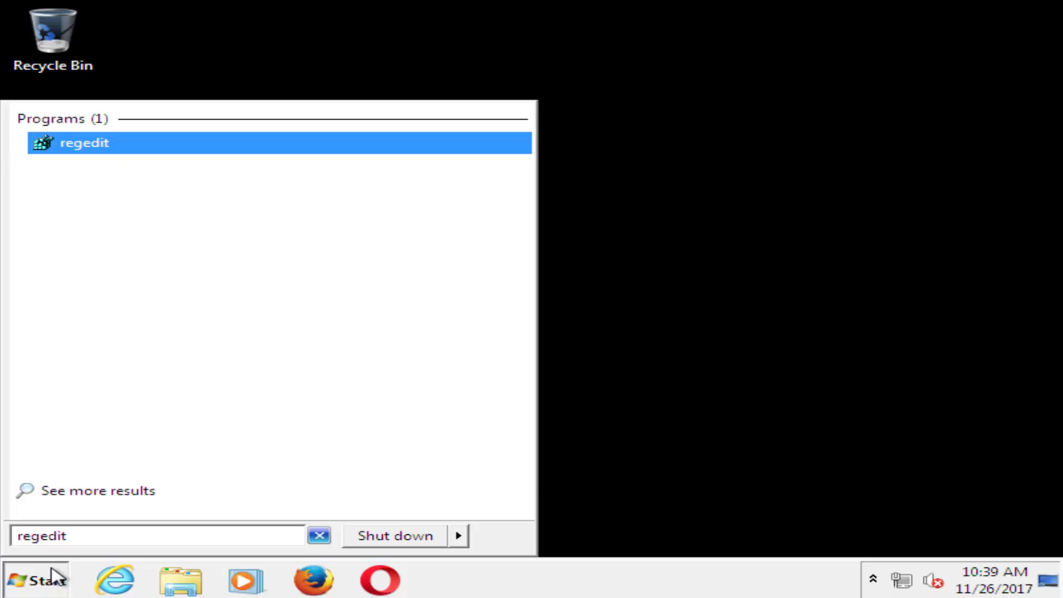
{"action": "right_click", "coordinate": [78, 148]}
{"action": "left_click", "coordinate": [118, 176]}
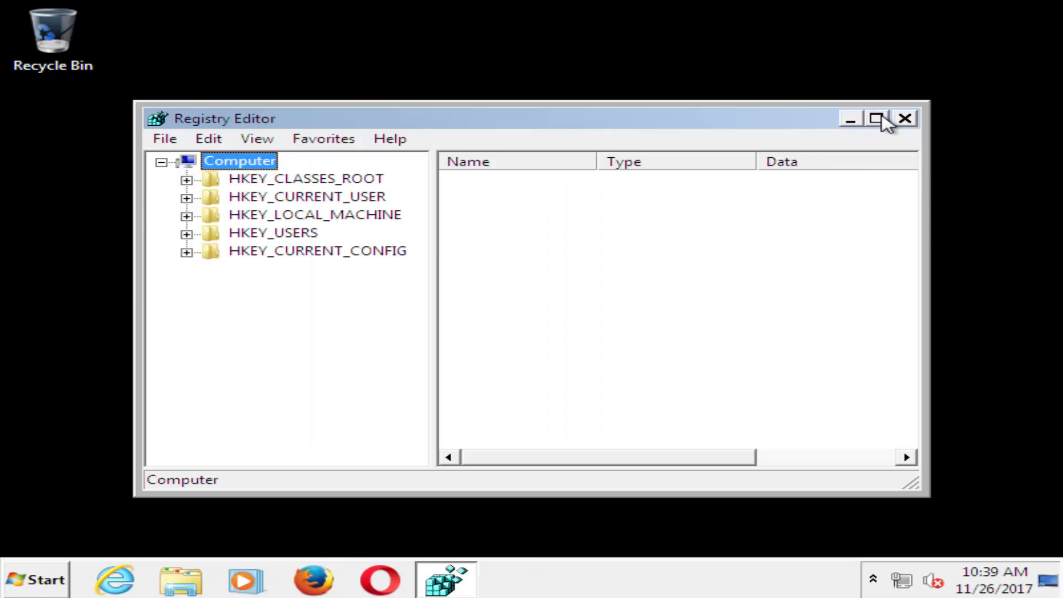
Maximize Registry Editor and expand HKEY_LOCAL_MACHINE and SOFTWARE, widening the key tree
{"action": "left_click", "coordinate": [877, 119]}
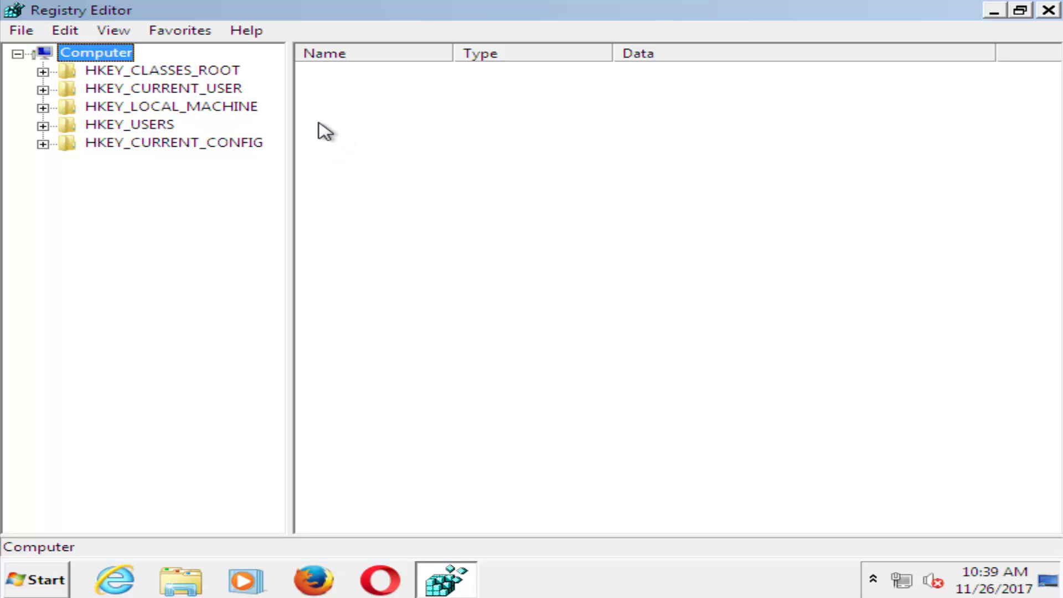
{"action": "left_click", "coordinate": [107, 106]}
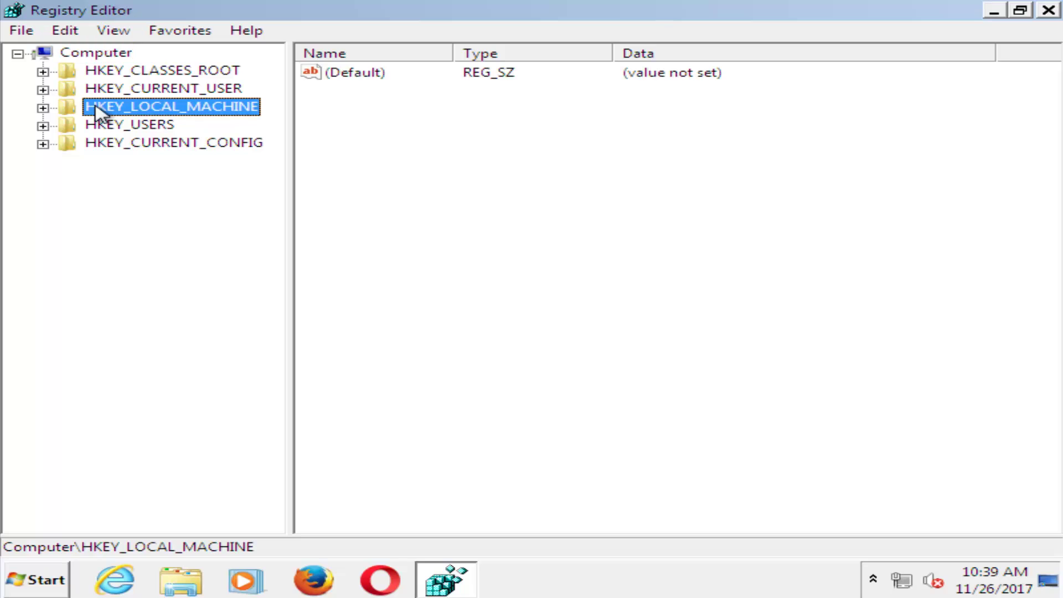
{"action": "left_click", "coordinate": [42, 108]}
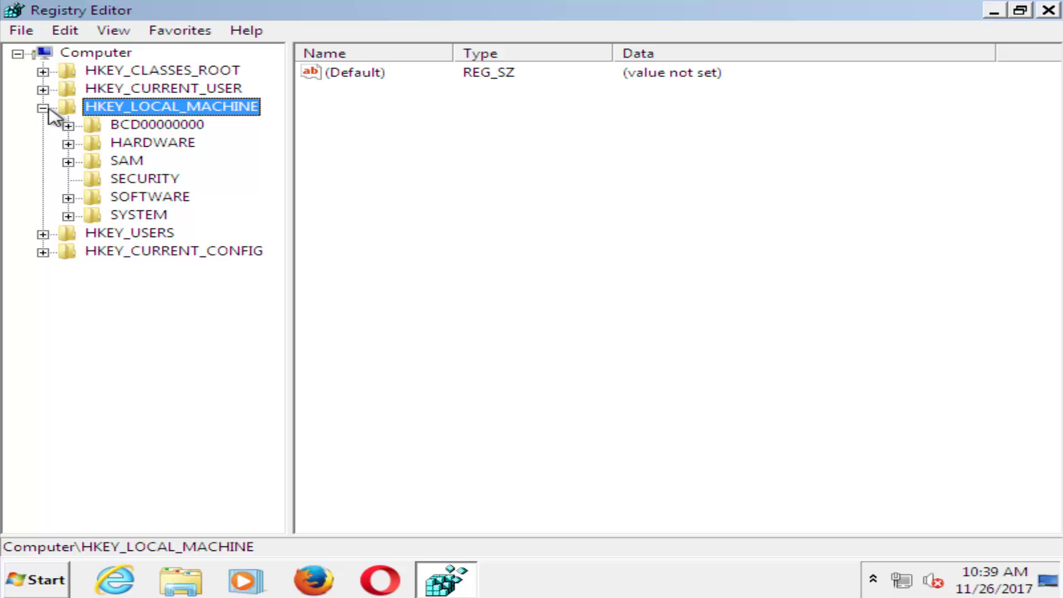
{"action": "left_click", "coordinate": [68, 197]}
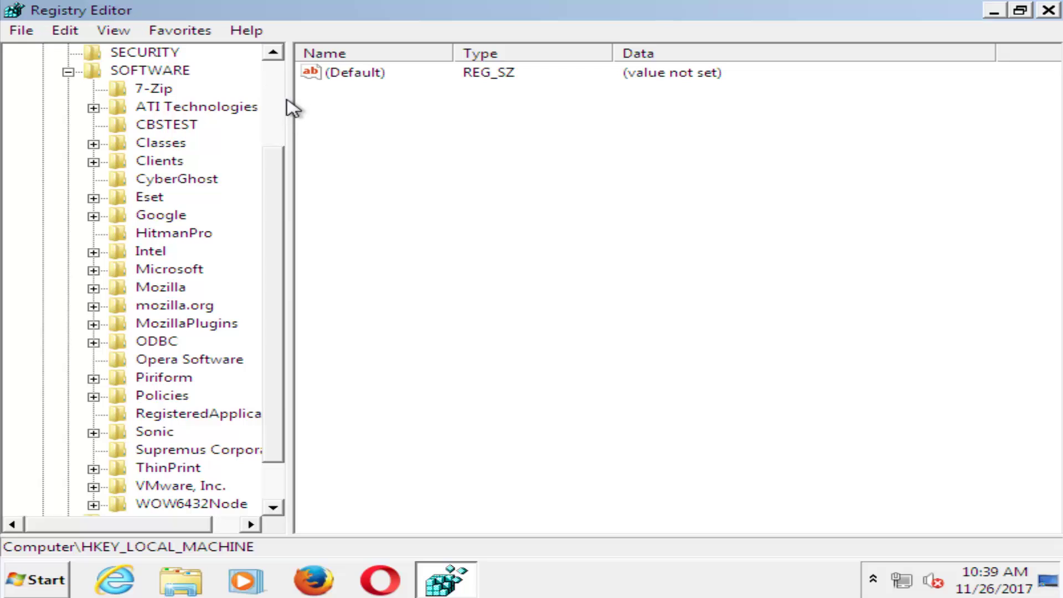
{"action": "left_click_drag", "start_coordinate": [291, 99], "coordinate": [378, 99]}
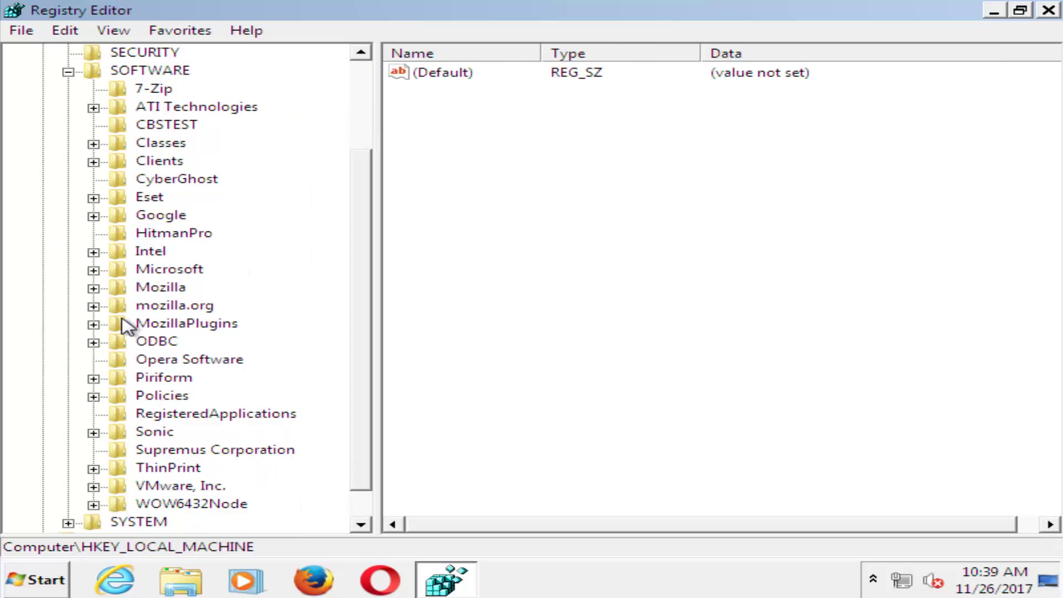
{"action": "scroll", "coordinate": [119, 325], "scroll_direction": "down", "scroll_amount": 1}
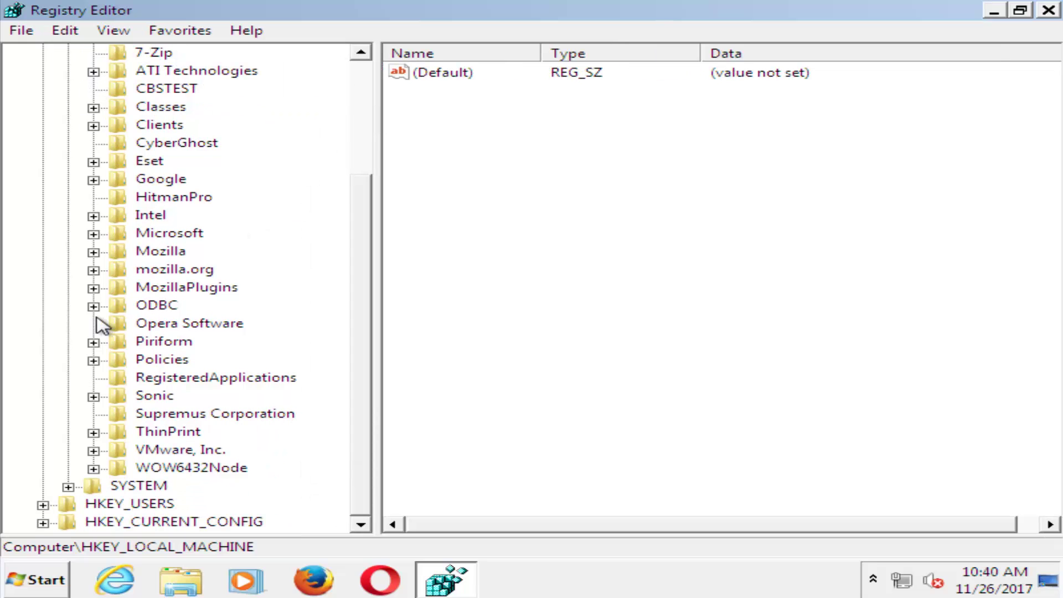
Expand Microsoft and then Windows NT to reveal the CurrentVersion key
{"action": "left_click", "coordinate": [93, 234]}
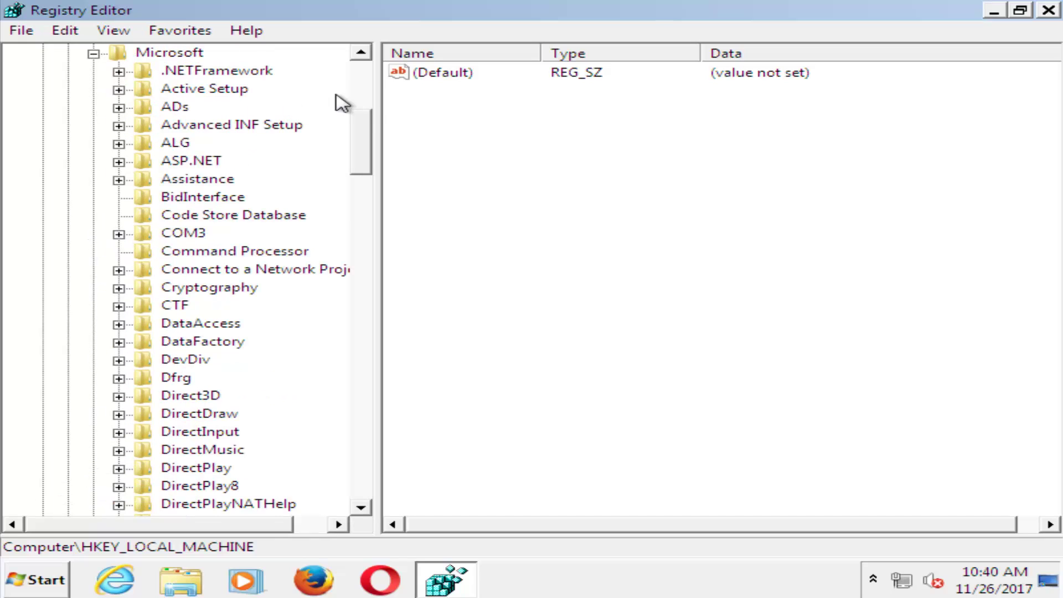
{"action": "left_click_drag", "start_coordinate": [372, 100], "coordinate": [460, 107]}
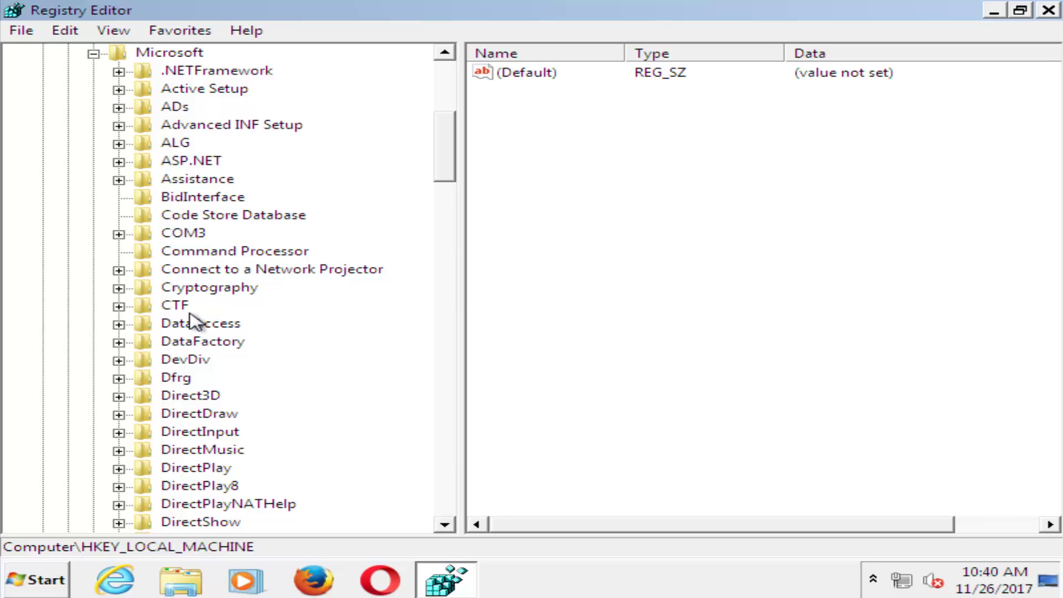
{"action": "left_click_drag", "start_coordinate": [454, 142], "coordinate": [453, 429]}
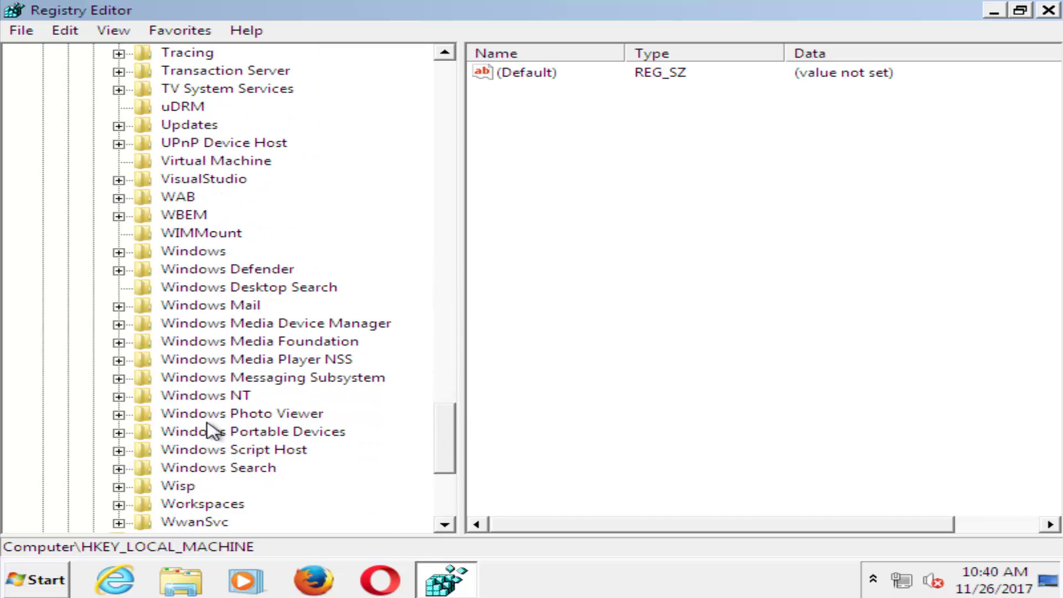
{"action": "left_click", "coordinate": [180, 395]}
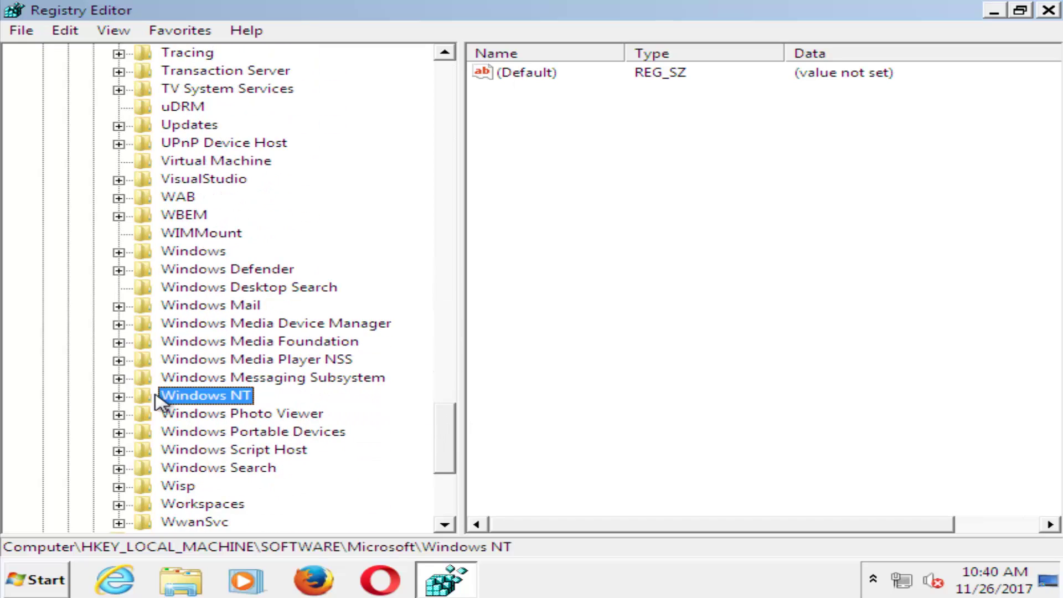
{"action": "left_click", "coordinate": [119, 396]}
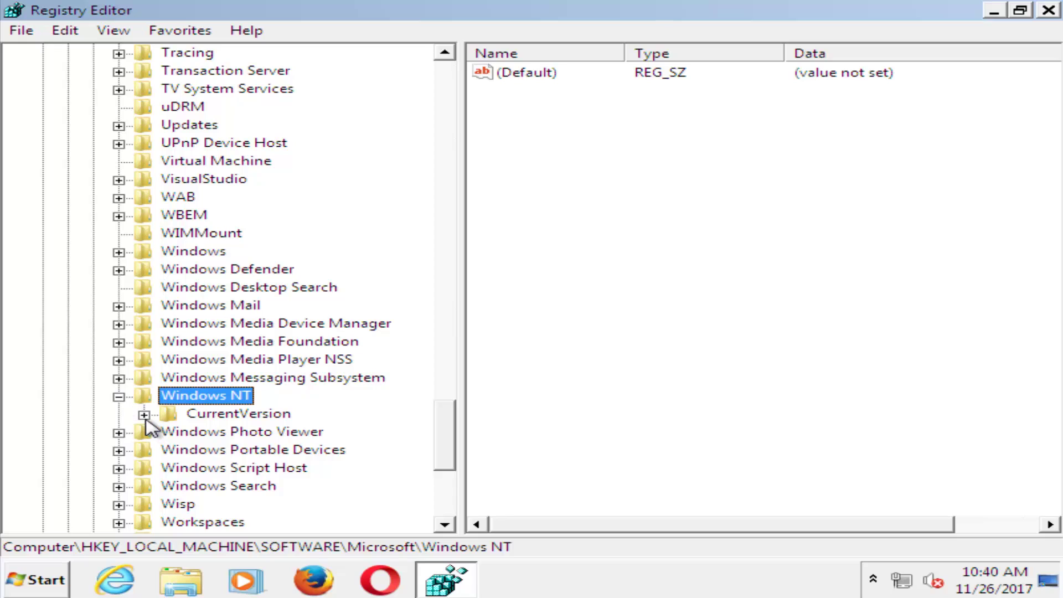
Expand CurrentVersion\ProfileList and select the user's S-1-5-21…-1000 key to view its values
{"action": "left_click", "coordinate": [143, 415]}
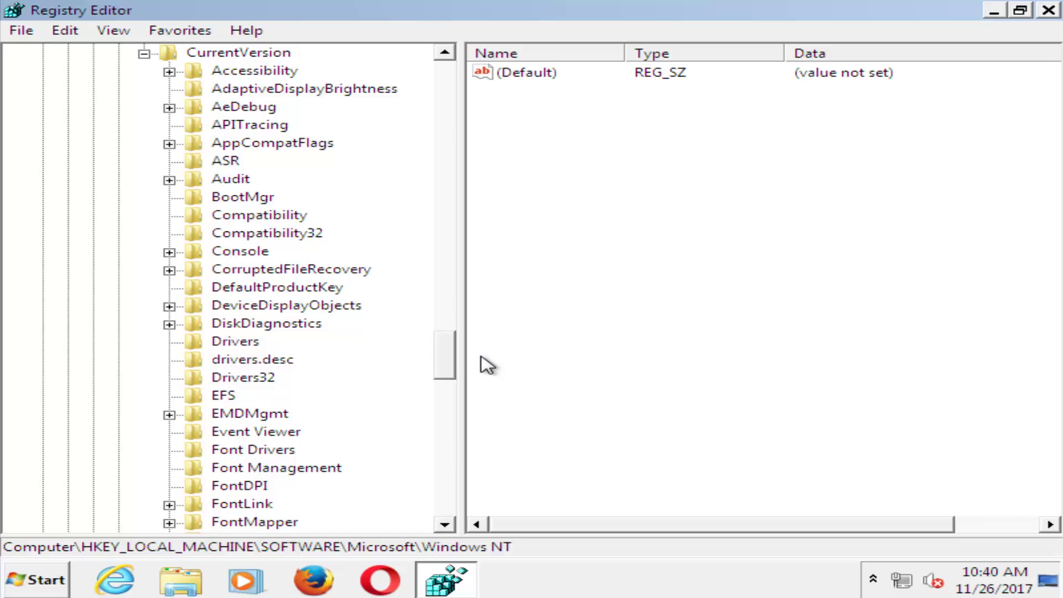
{"action": "scroll", "coordinate": [249, 450], "scroll_direction": "down", "scroll_amount": 10}
{"action": "left_click", "coordinate": [246, 451]}
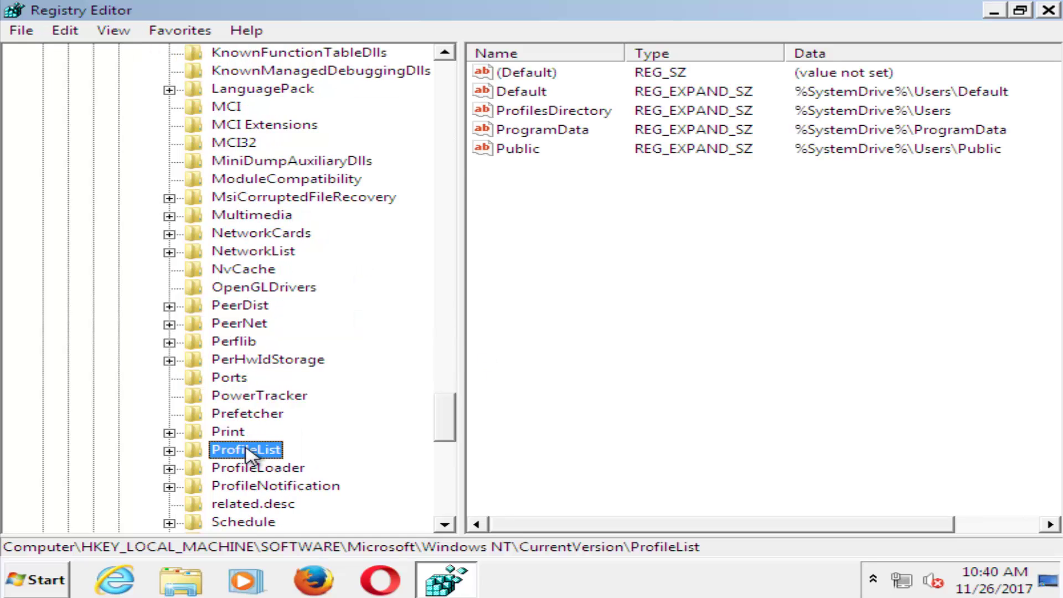
{"action": "left_click", "coordinate": [169, 451]}
{"action": "scroll", "coordinate": [170, 450], "scroll_direction": "down", "scroll_amount": 2}
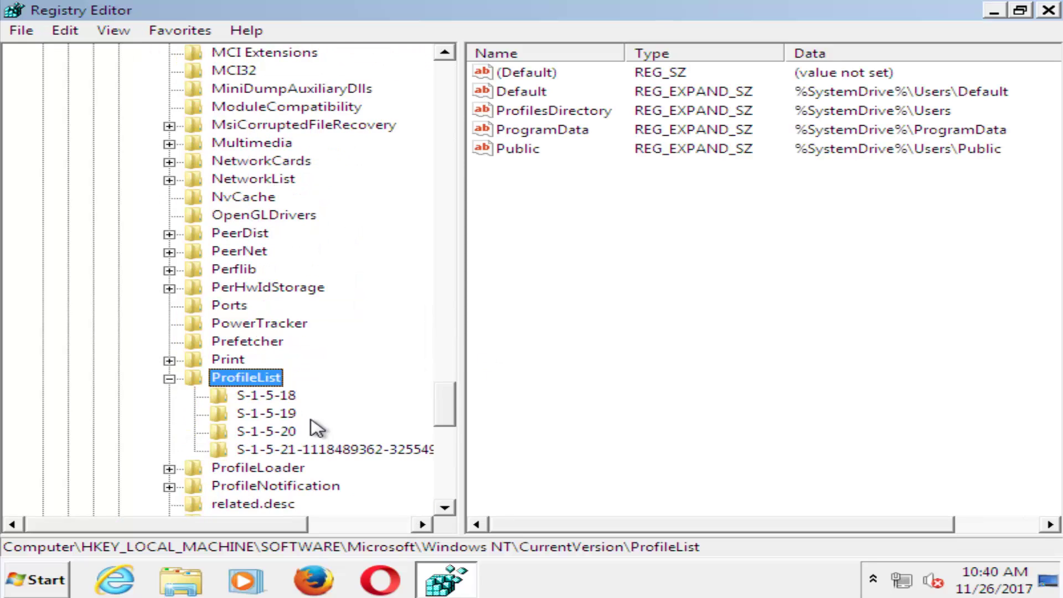
{"action": "left_click", "coordinate": [169, 325]}
{"action": "left_click", "coordinate": [168, 324]}
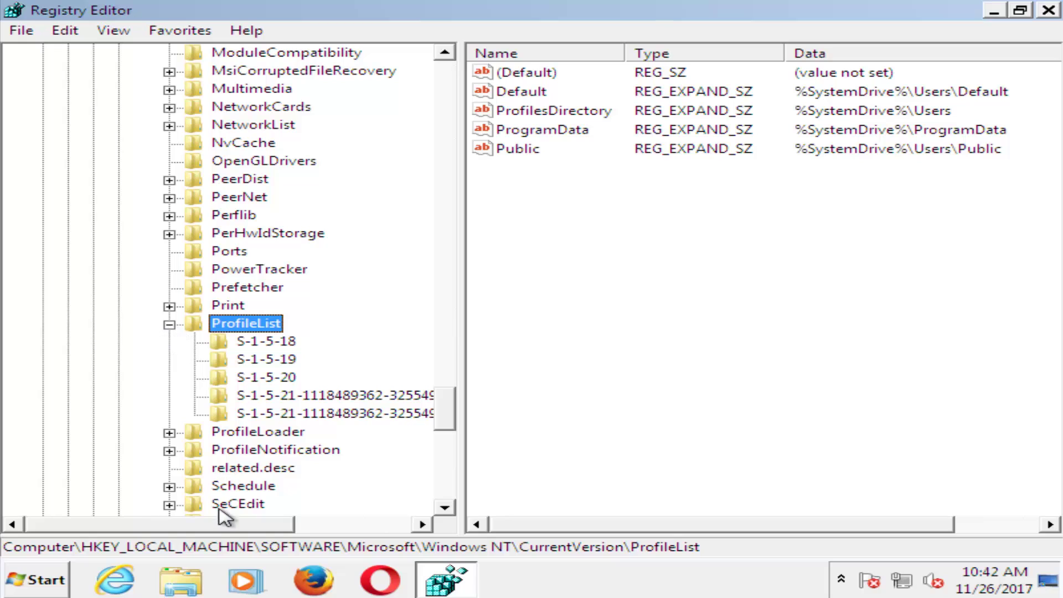
{"action": "left_click_drag", "start_coordinate": [224, 523], "coordinate": [340, 539]}
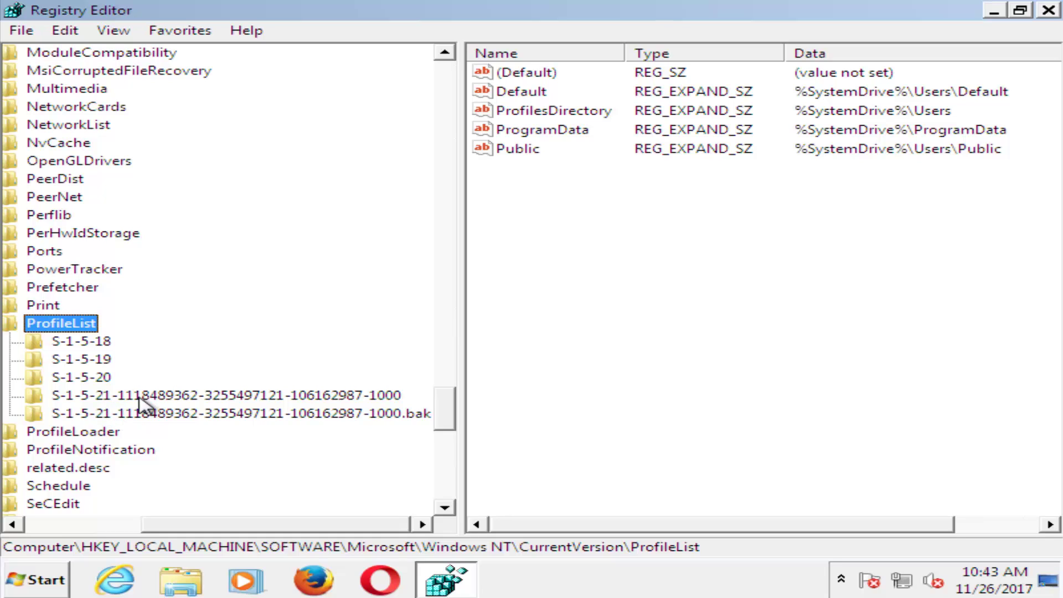
{"action": "left_click", "coordinate": [115, 396]}
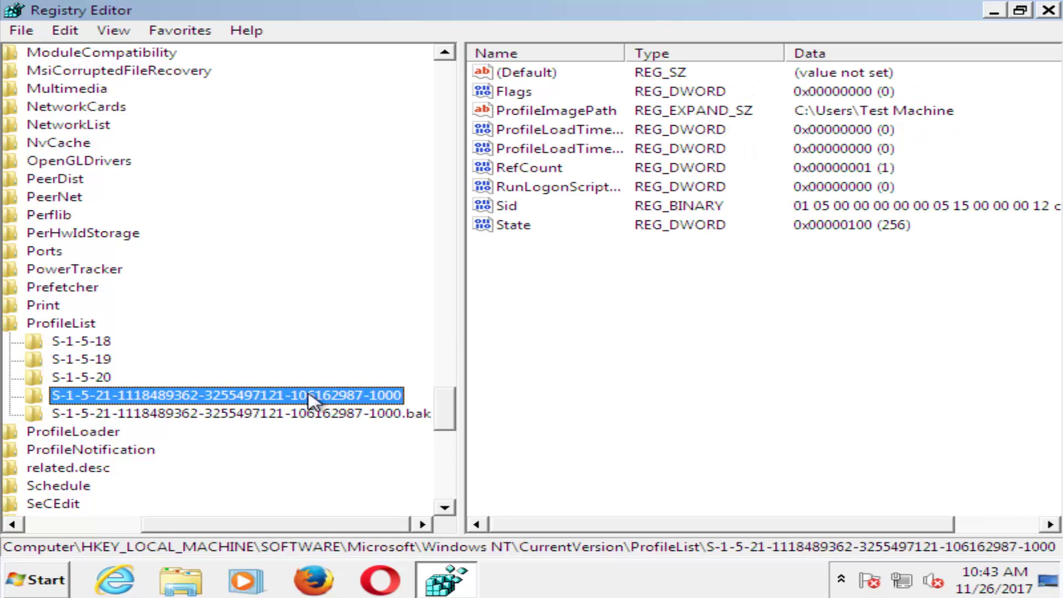
Rename the user's -1000 profile key by appending '.ba' to its name
{"action": "right_click", "coordinate": [227, 395]}
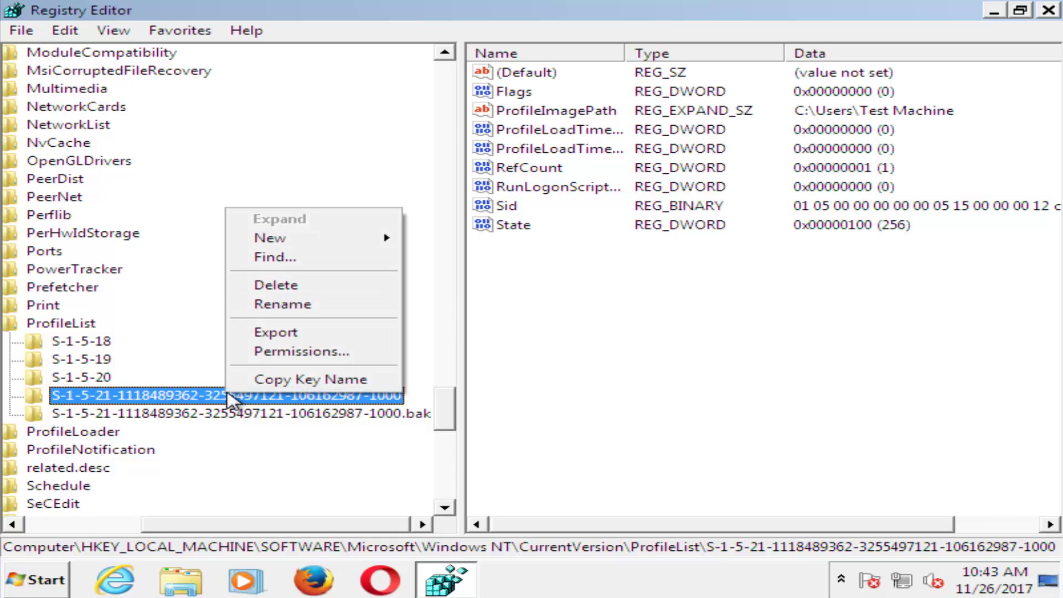
{"action": "left_click", "coordinate": [272, 305]}
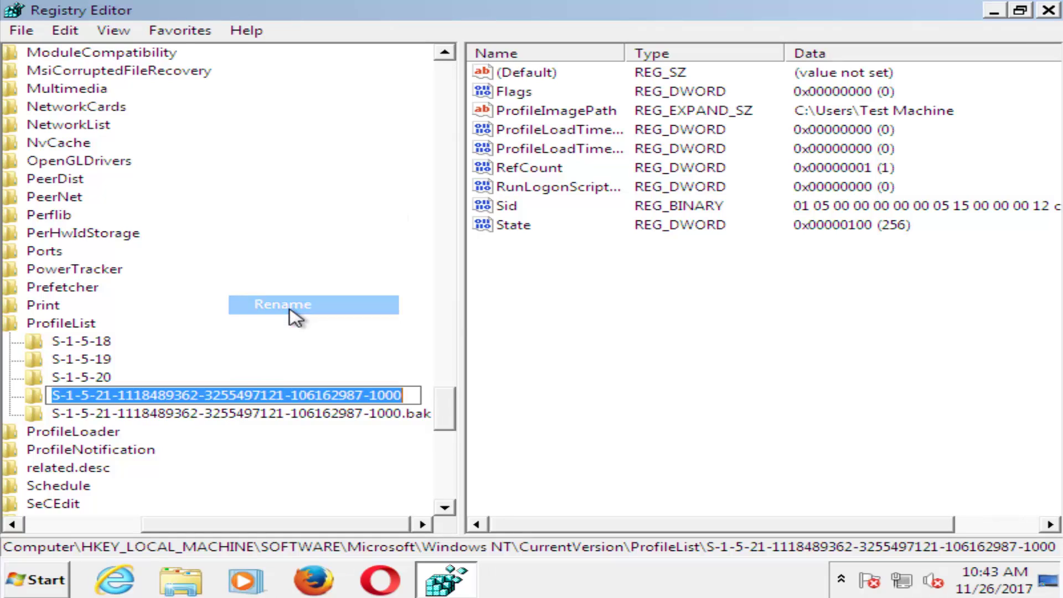
{"action": "left_click", "coordinate": [404, 396]}
{"action": "type", "text": ".ba"}
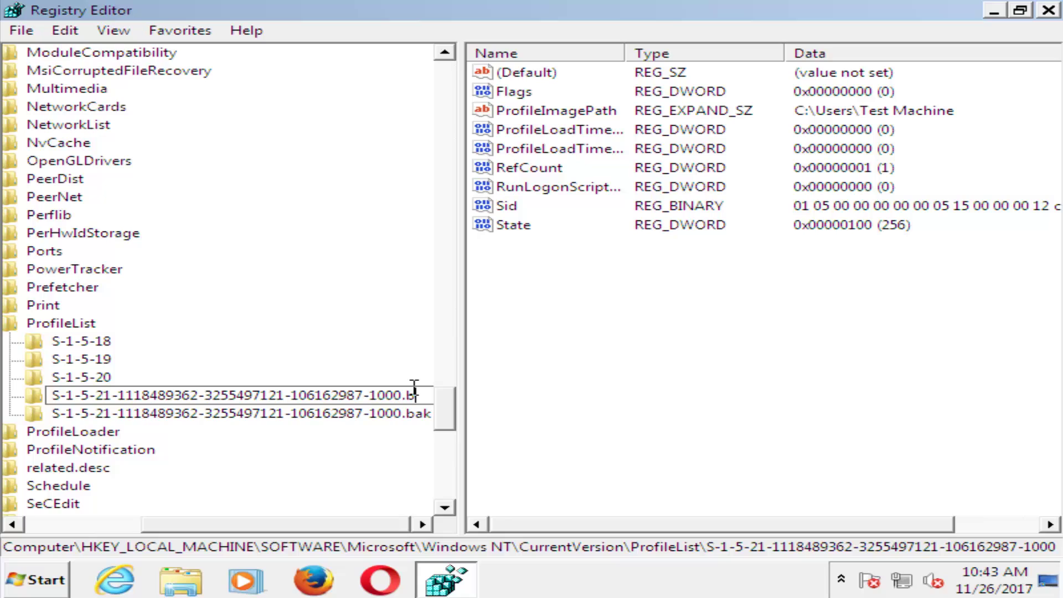
{"action": "key", "text": "Return"}
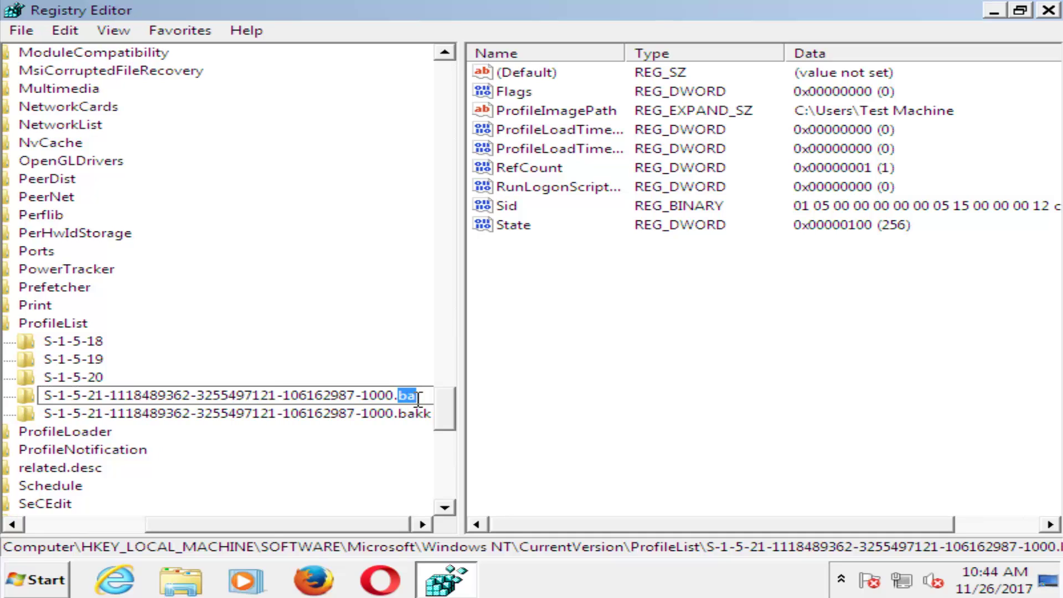
Rename the .bak backup key to the plain profile name by removing its suffix
{"action": "right_click", "coordinate": [363, 398]}
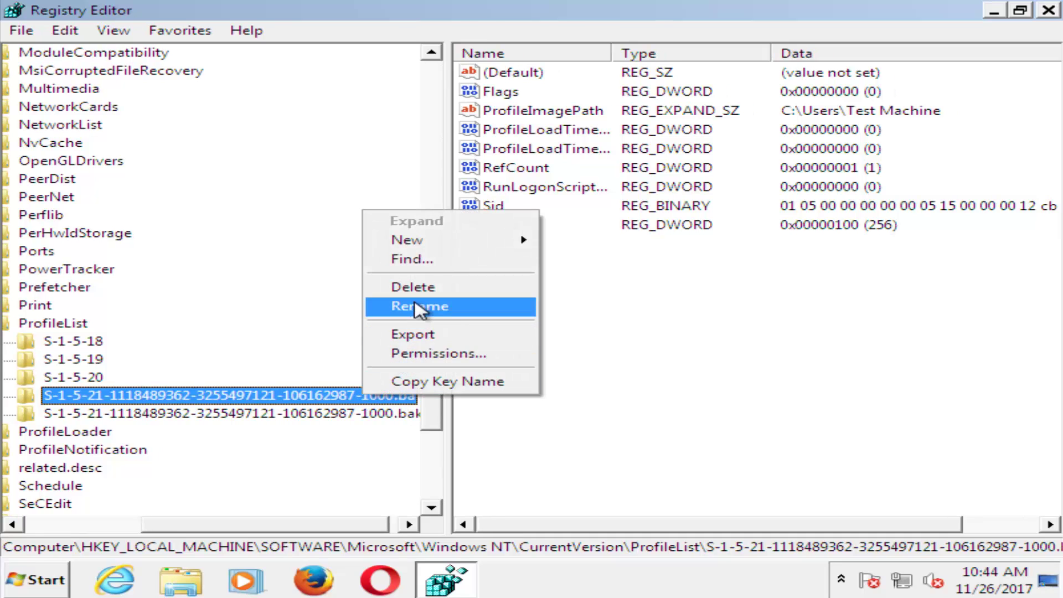
{"action": "left_click", "coordinate": [419, 306]}
{"action": "left_click", "coordinate": [397, 396]}
{"action": "key", "text": "BackSpace"}
{"action": "key", "text": "BackSpace"}
{"action": "key", "text": "BackSpace"}
{"action": "key", "text": "BackSpace"}
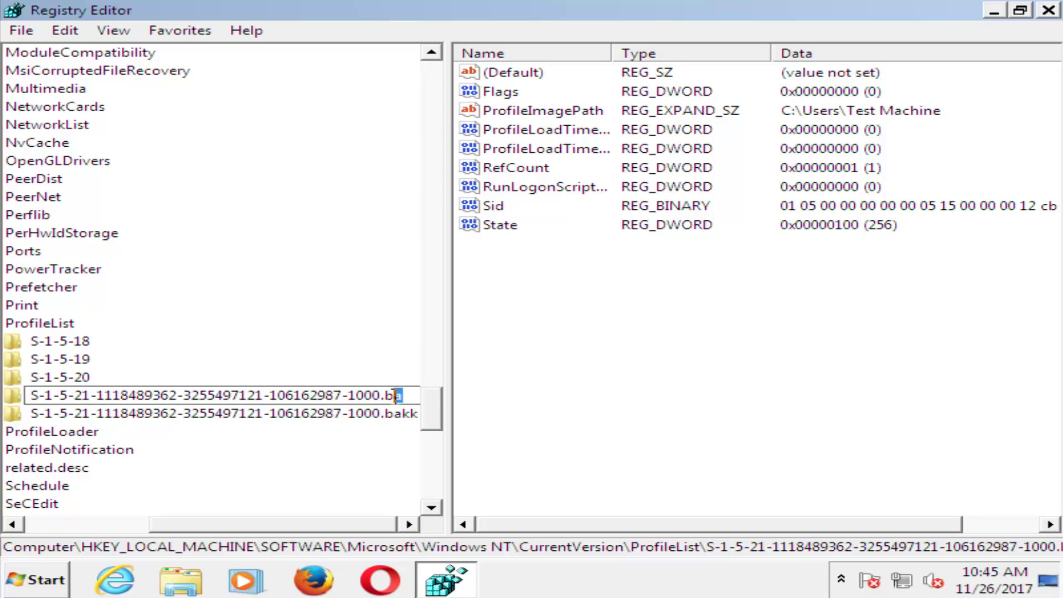
{"action": "key", "text": "Return"}
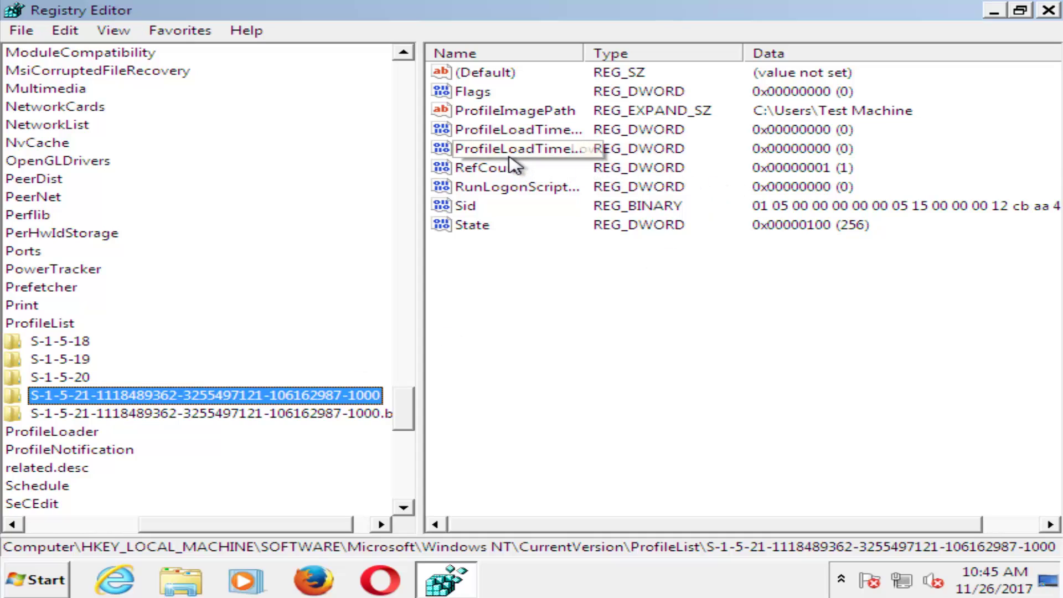
Change the profile key's RefCount value data from 1 to 0
{"action": "double_click", "coordinate": [493, 167]}
{"action": "left_click", "coordinate": [119, 193]}
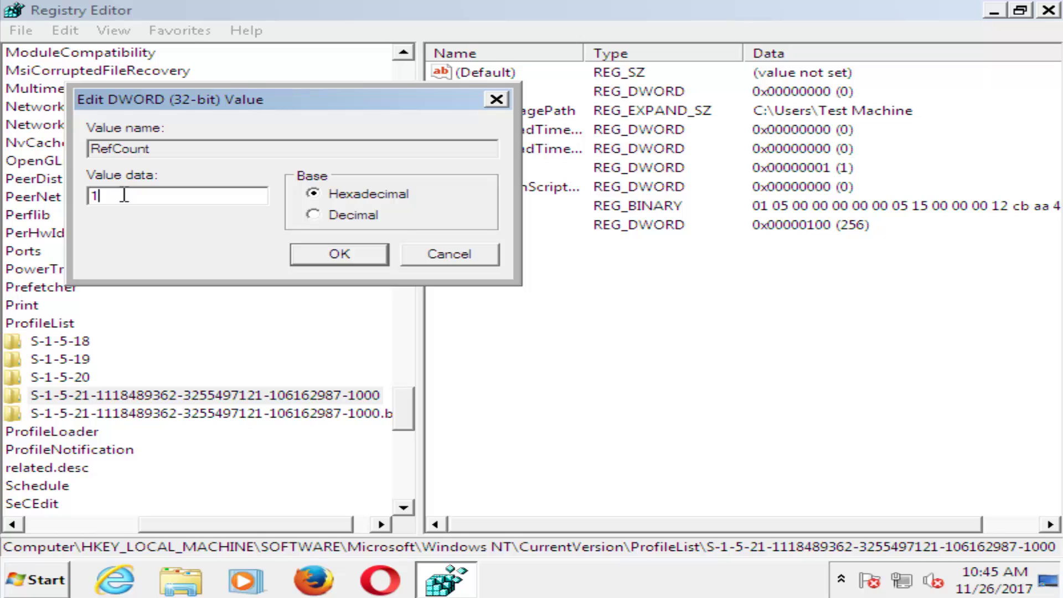
{"action": "left_click_drag", "start_coordinate": [124, 195], "coordinate": [93, 196]}
{"action": "type", "text": "0"}
{"action": "left_click", "coordinate": [337, 256]}
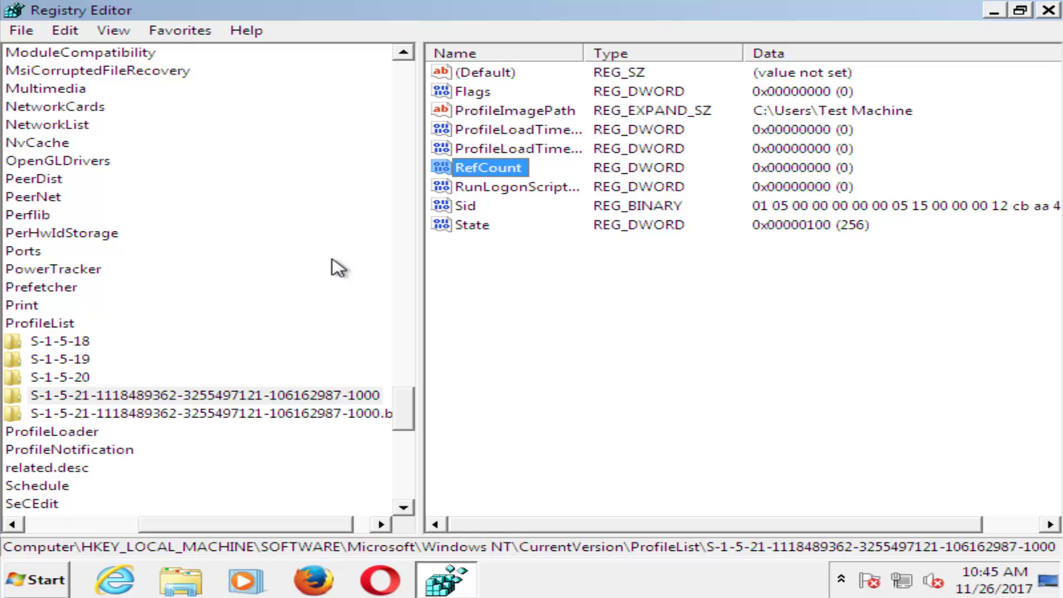
Change the profile key's State value data to 0
{"action": "double_click", "coordinate": [468, 227]}
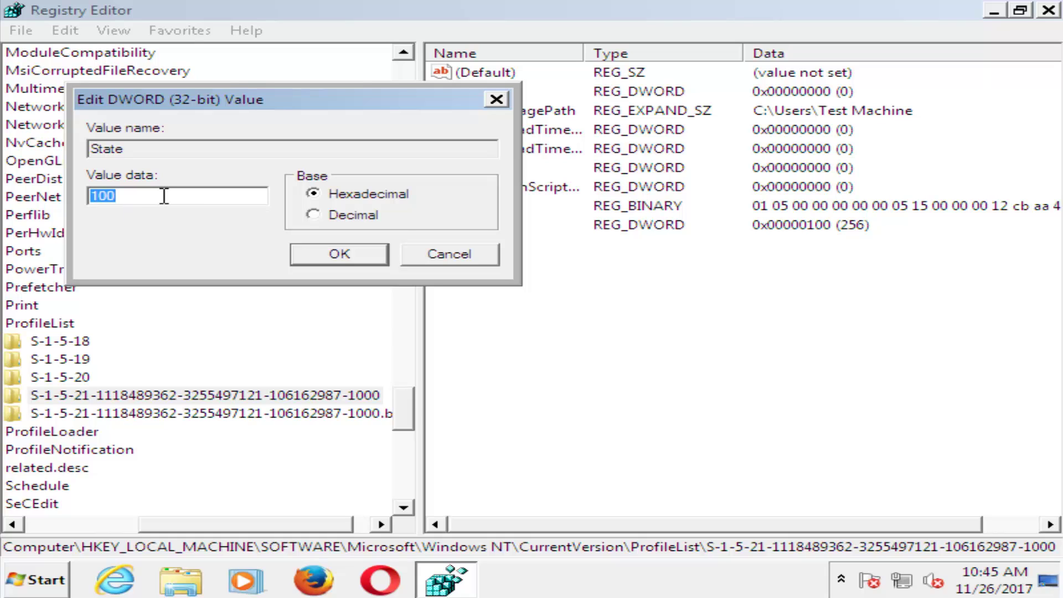
{"action": "type", "text": "0"}
{"action": "left_click", "coordinate": [325, 258]}
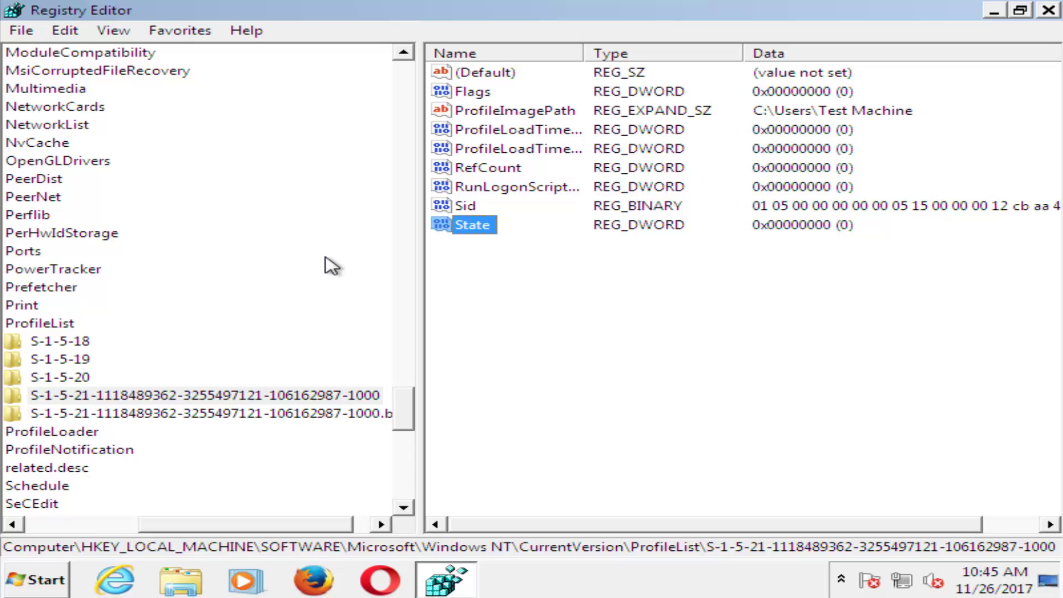
Close Registry Editor and choose Restart from the Start menu's Shut down options
{"action": "left_click", "coordinate": [1051, 11]}
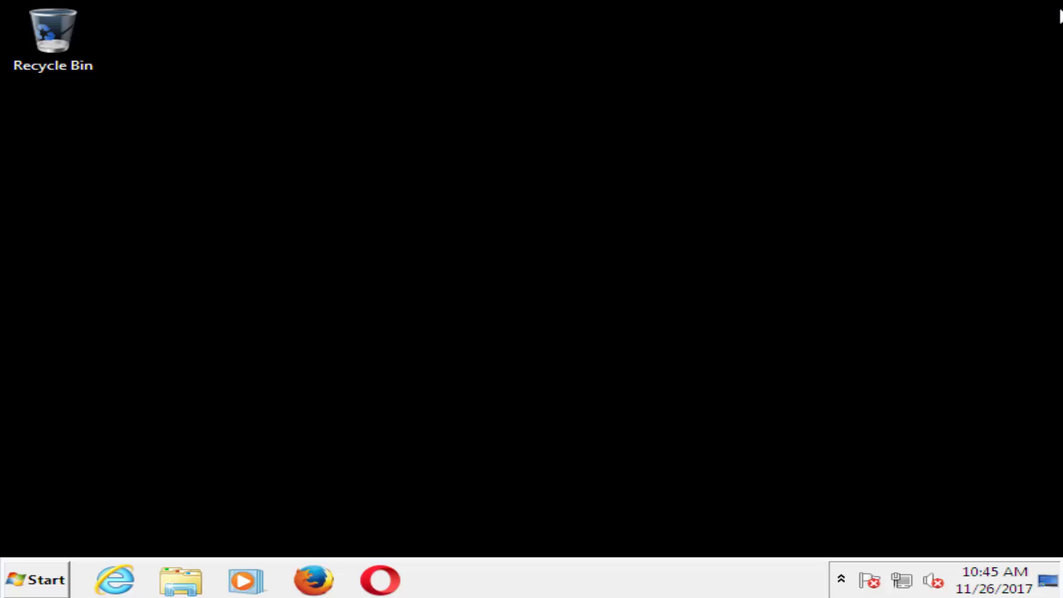
{"action": "left_click", "coordinate": [27, 575]}
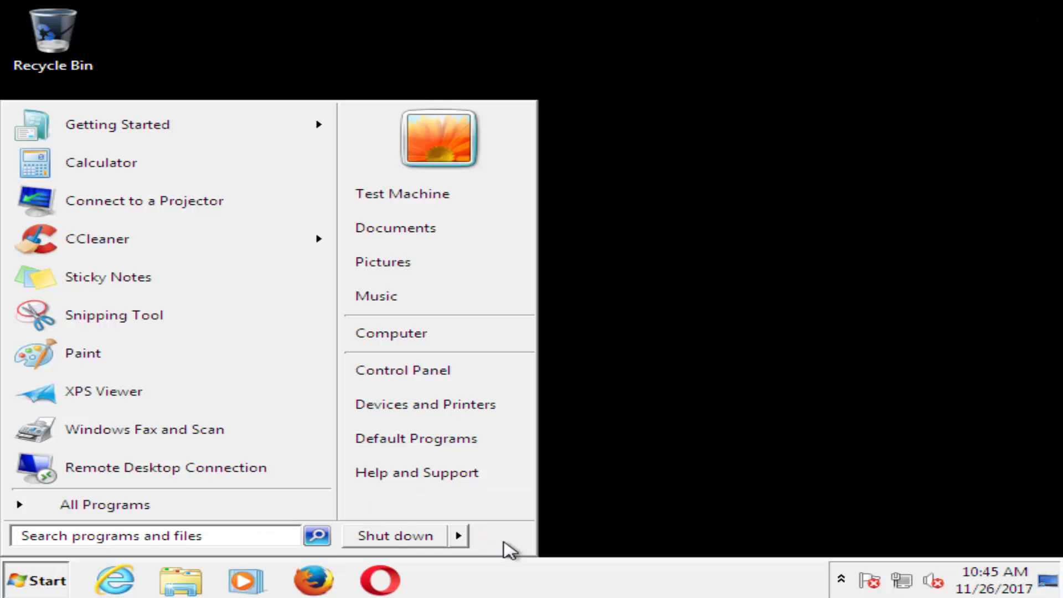
{"action": "left_click", "coordinate": [458, 536]}
{"action": "left_click", "coordinate": [503, 538]}
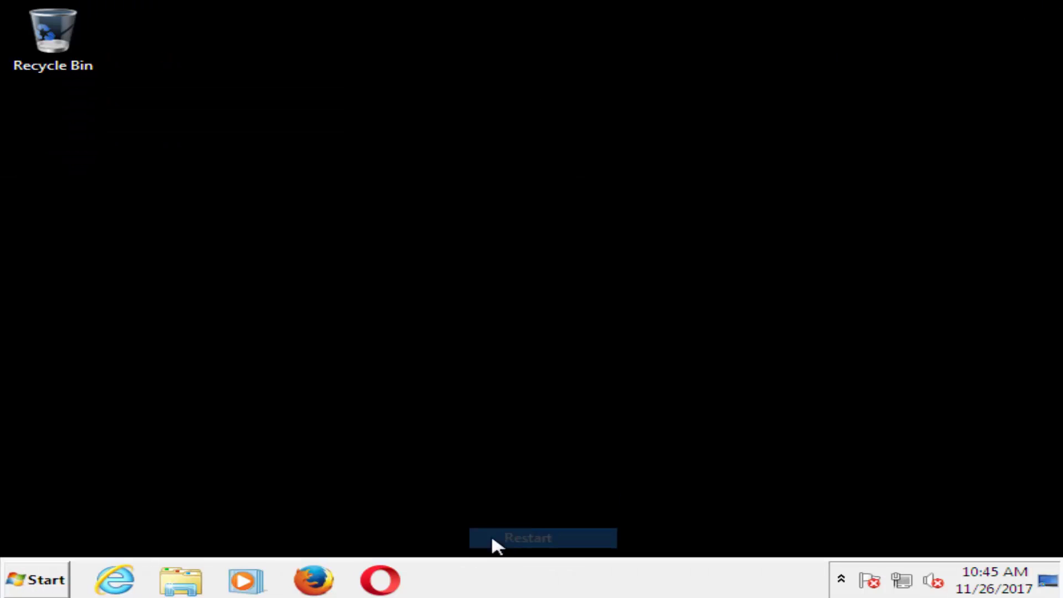